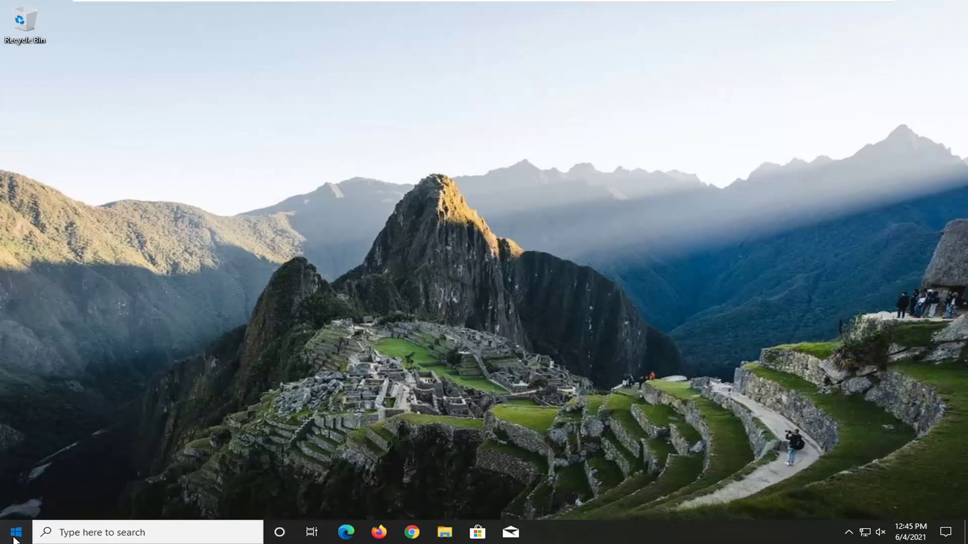
Open the Services app from a Start search for 'service'
click(15, 539)
text(services)
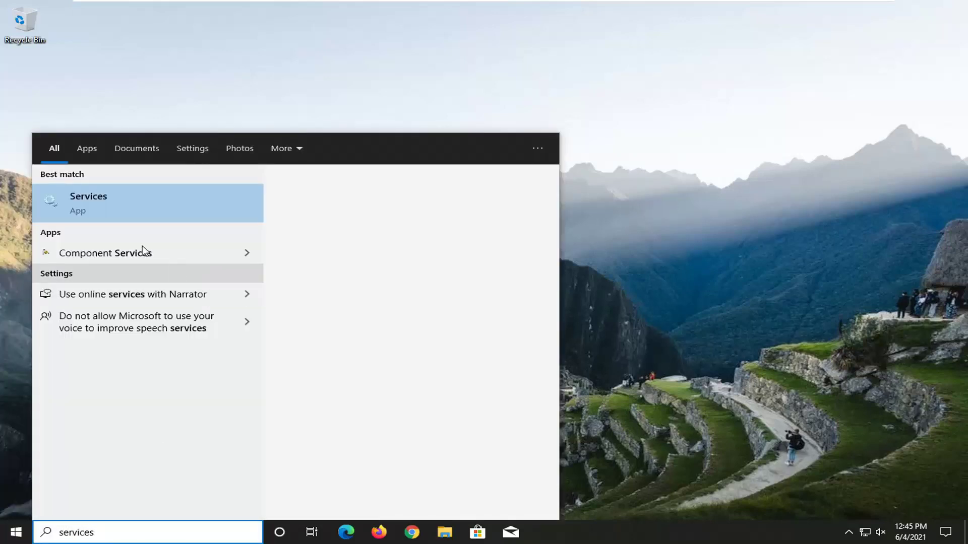
click(92, 207)
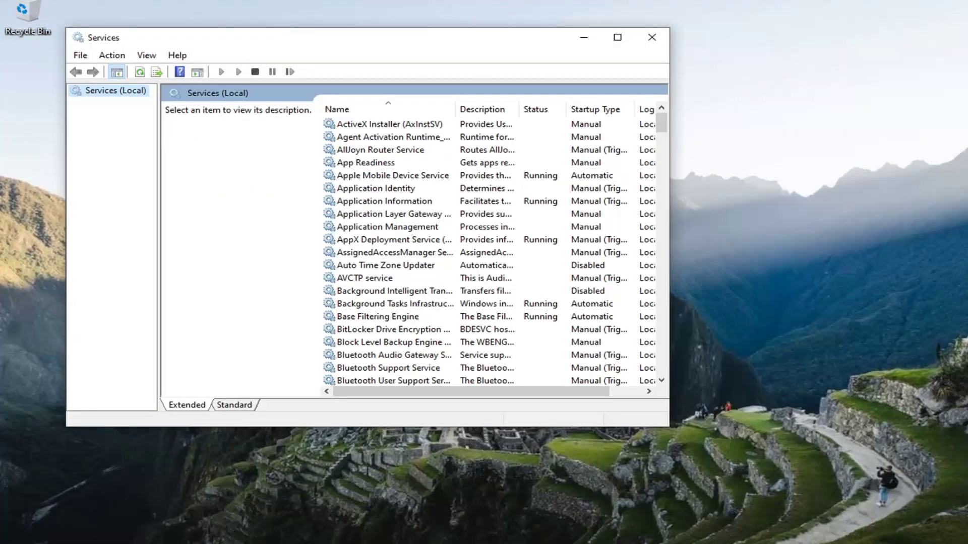
Move and enlarge the Services window, widen the Name column, and scroll to Diagnostic Service Host
drag(395, 38, 444, 38)
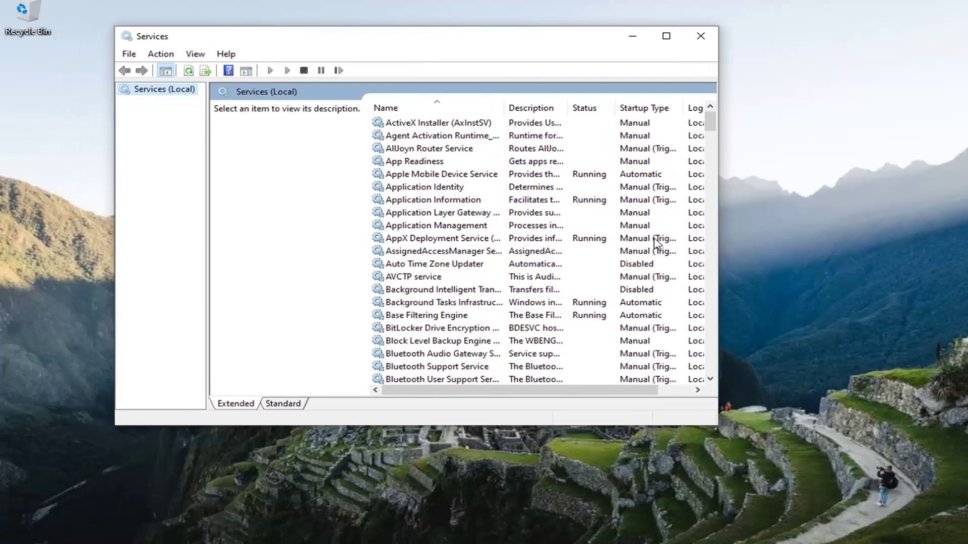
drag(717, 429, 822, 477)
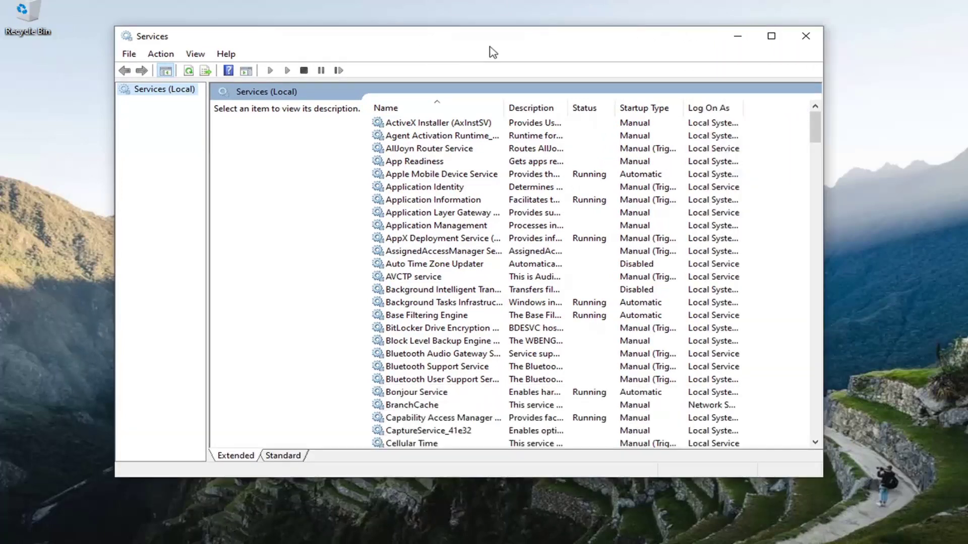
drag(506, 108, 565, 108)
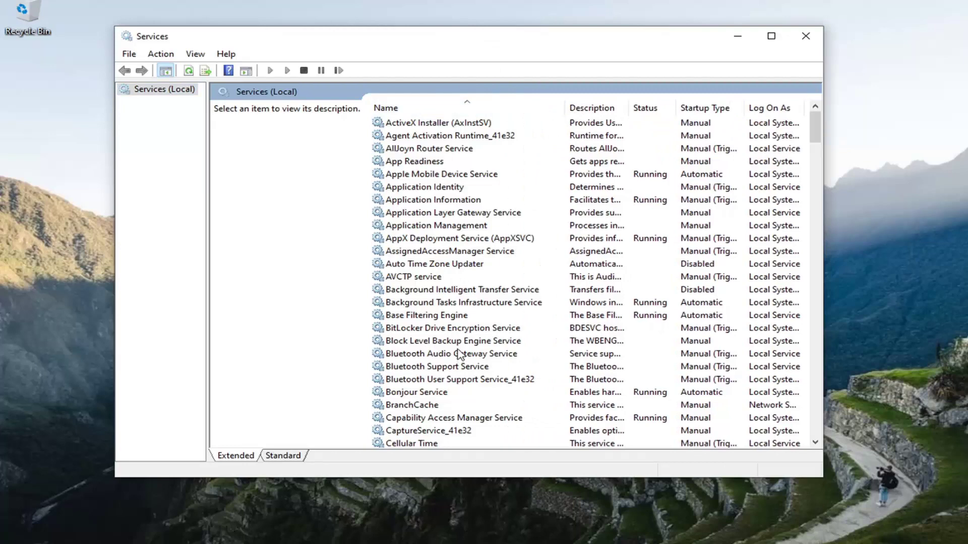
click(495, 330)
scroll(491, 330, down, 8)
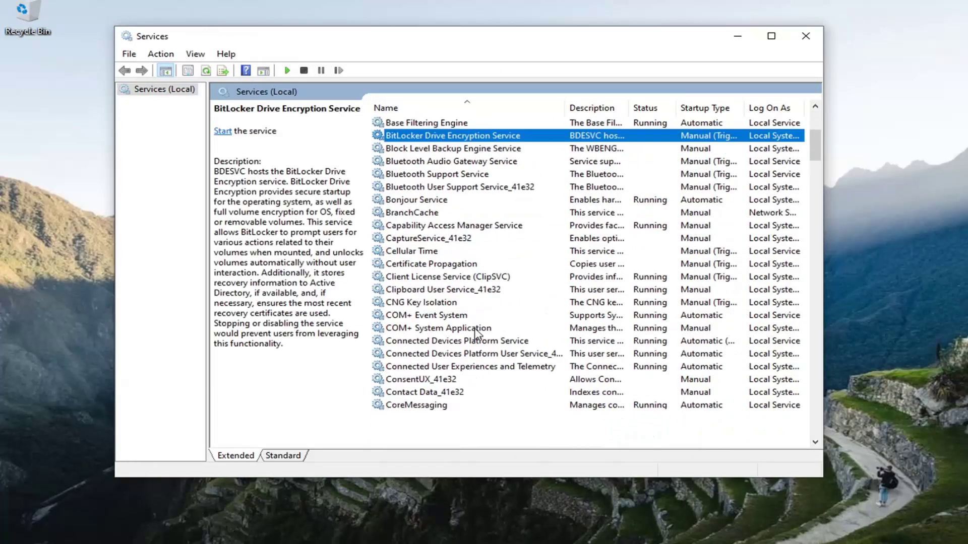
scroll(482, 328, down, 2)
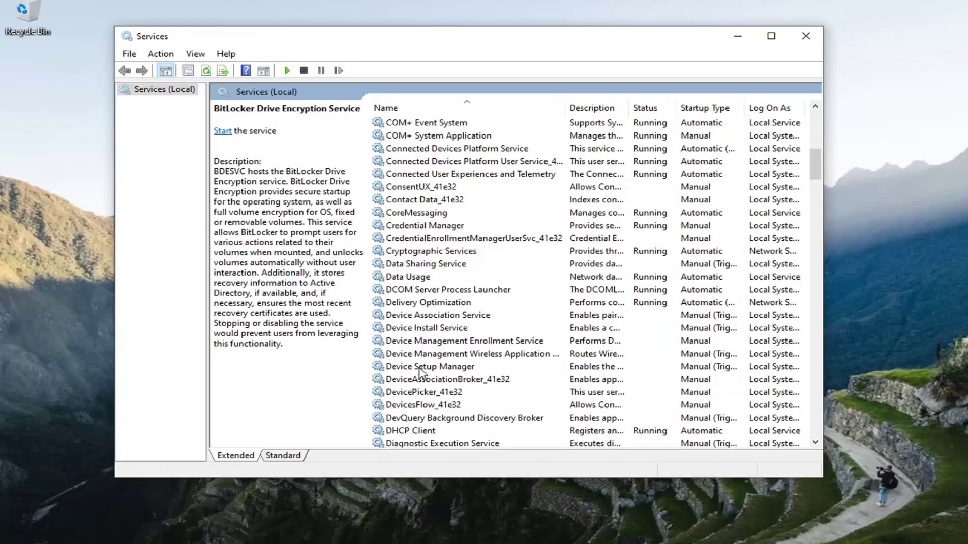
scroll(422, 328, down, 2)
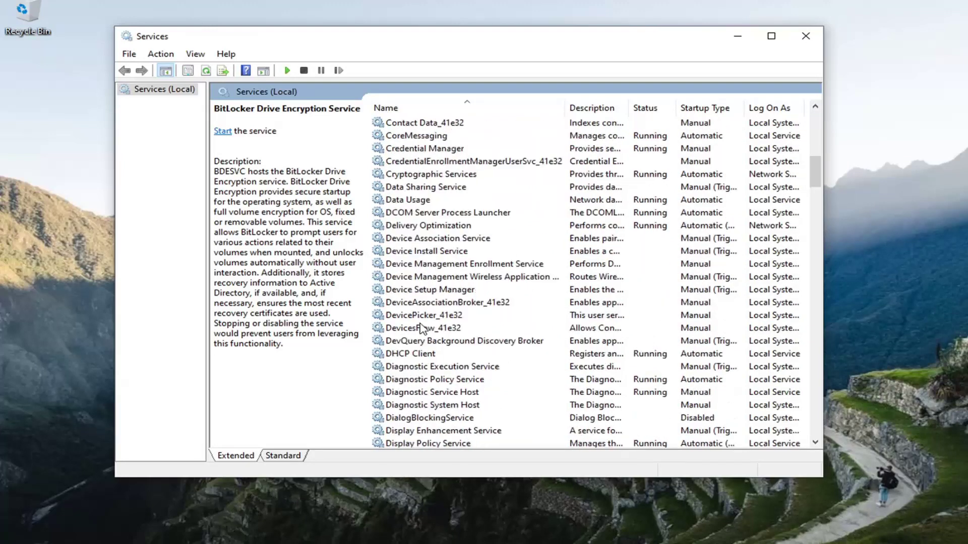
Set Diagnostic Service Host's startup type to Disabled, stop it, and apply
double_click(427, 393)
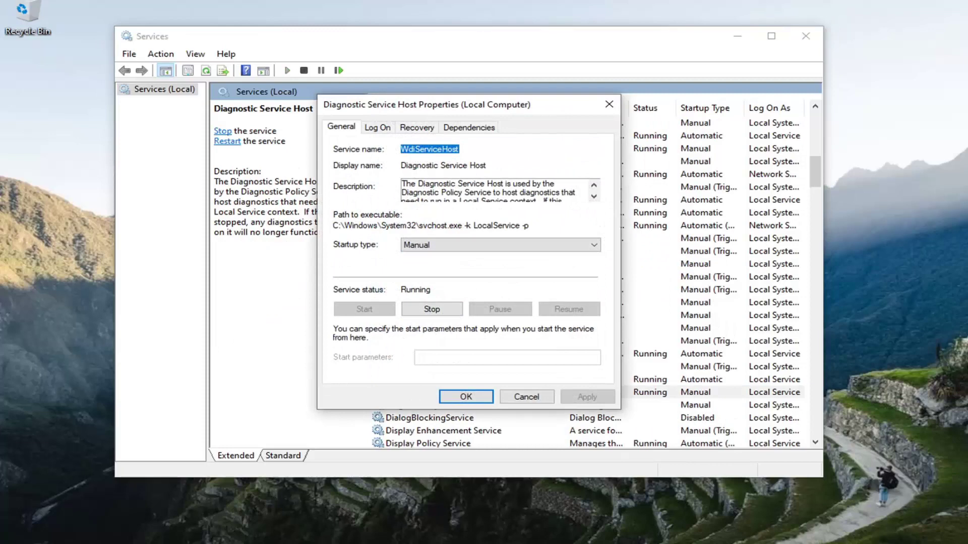
click(438, 246)
click(414, 283)
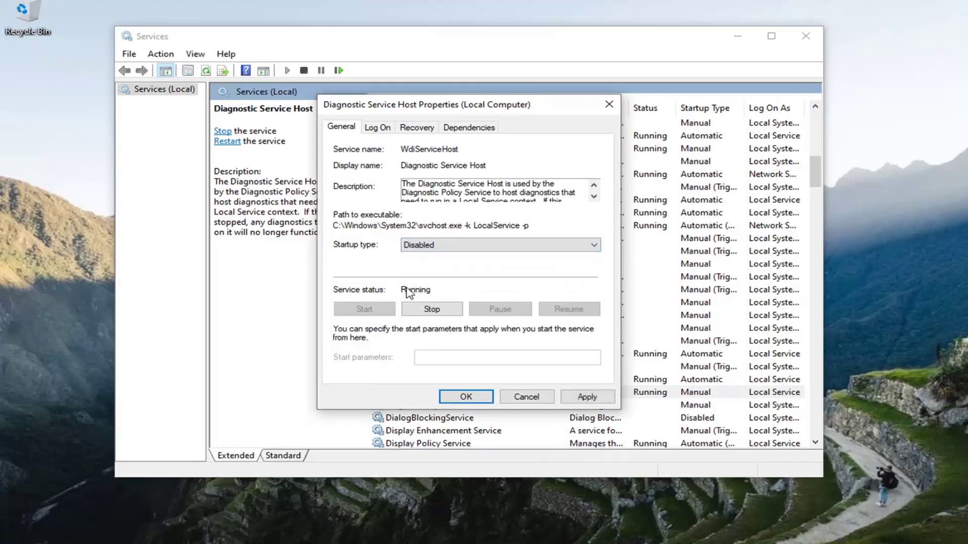
click(429, 309)
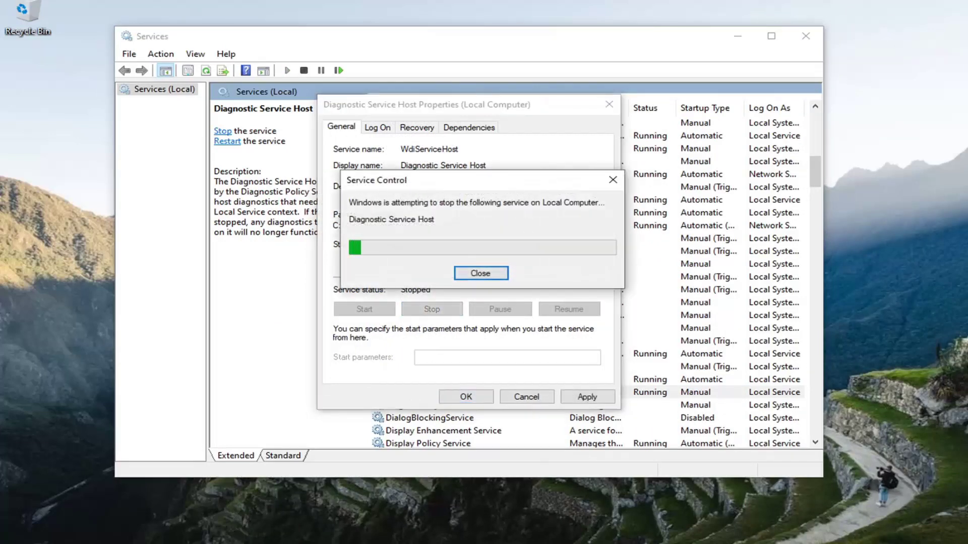
click(587, 397)
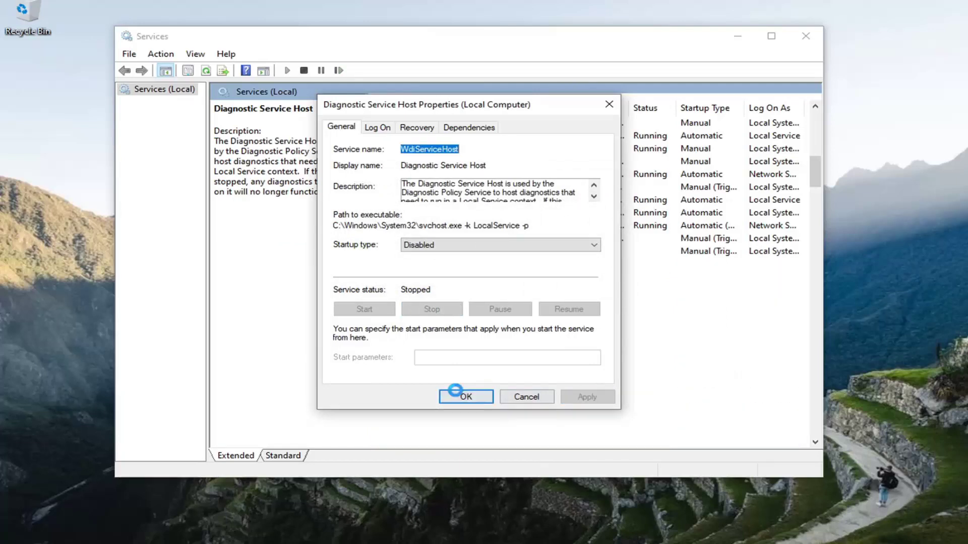
click(455, 391)
Scroll down the services list and open the SysMain service properties
scroll(472, 305, down, 15)
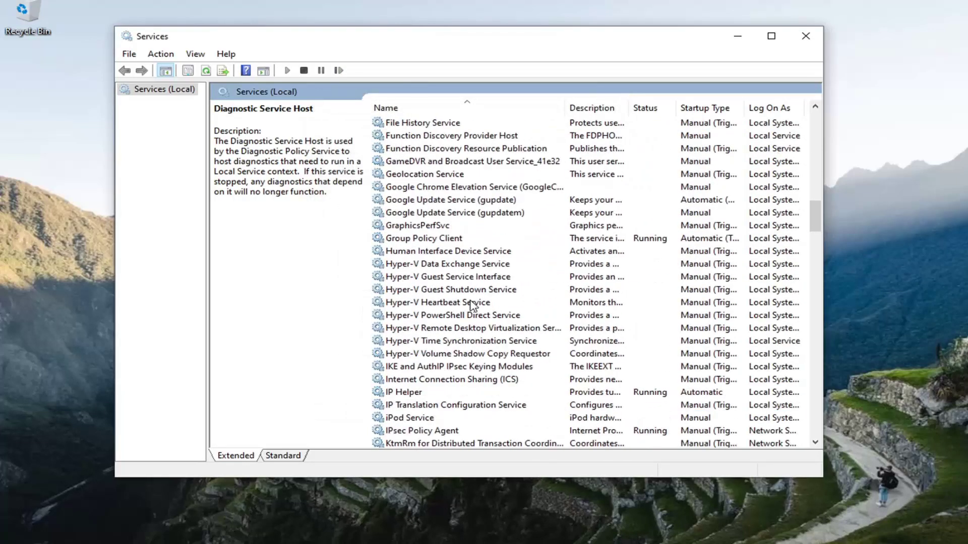
scroll(472, 305, down, 20)
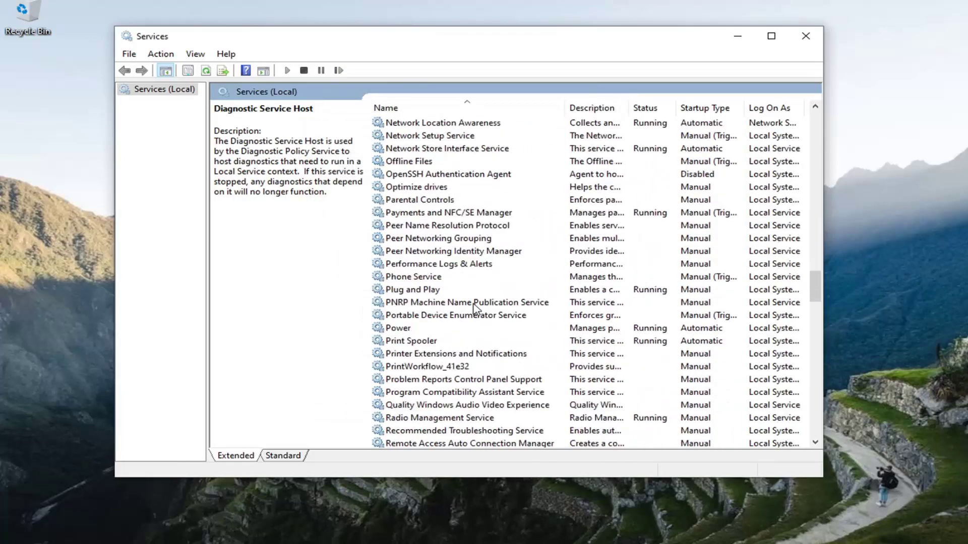
scroll(474, 307, down, 5)
scroll(464, 318, up, 2)
scroll(442, 344, down, 7)
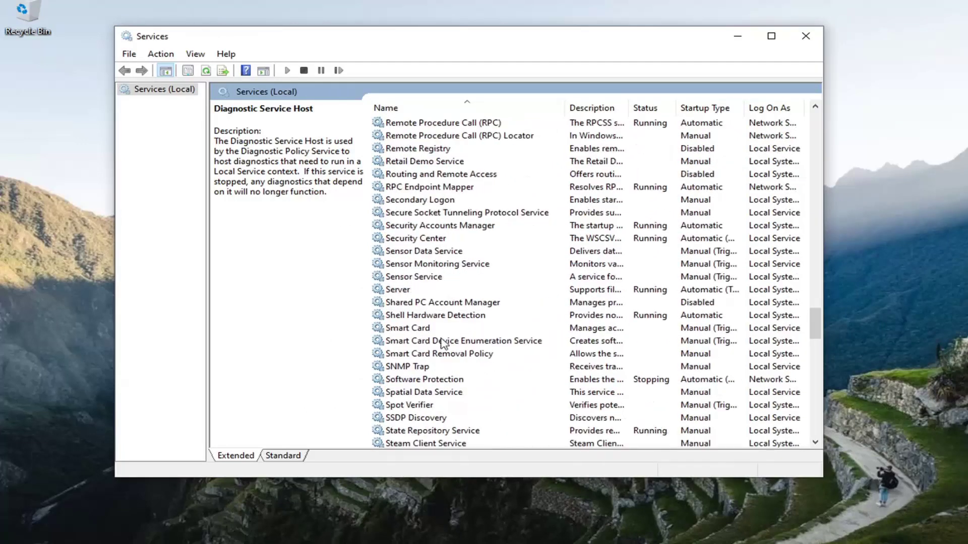
scroll(429, 345, down, 5)
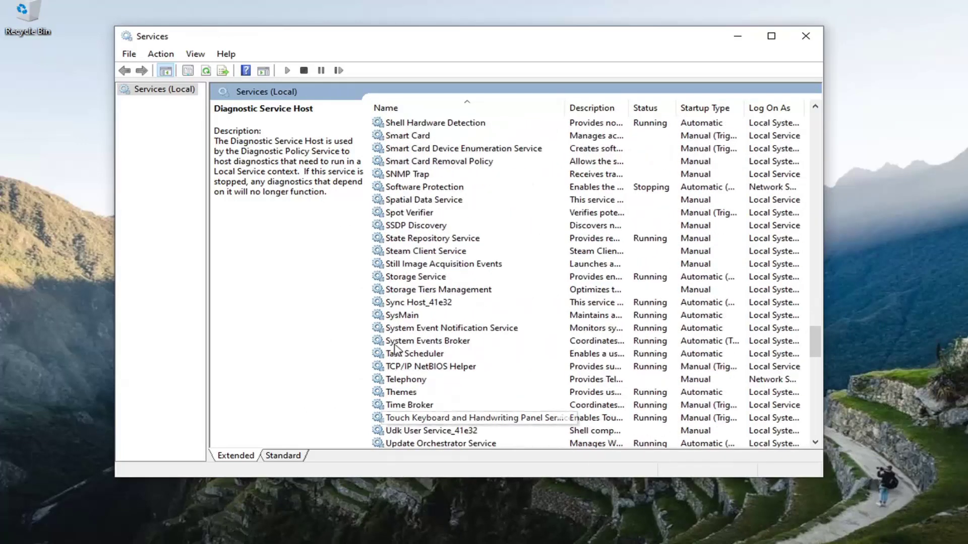
click(401, 328)
click(400, 315)
double_click(401, 315)
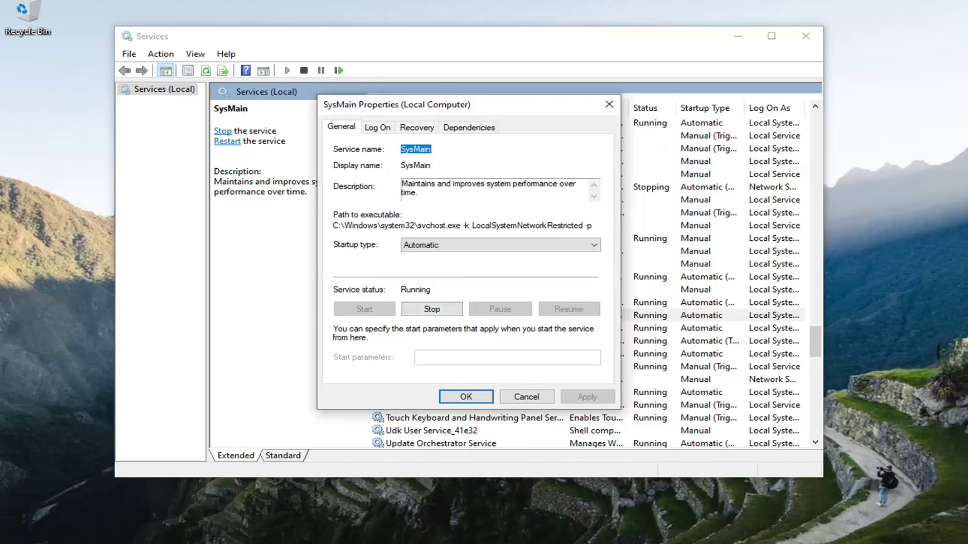
Set SysMain's startup type to Disabled, stop the service, and apply
click(441, 150)
click(448, 244)
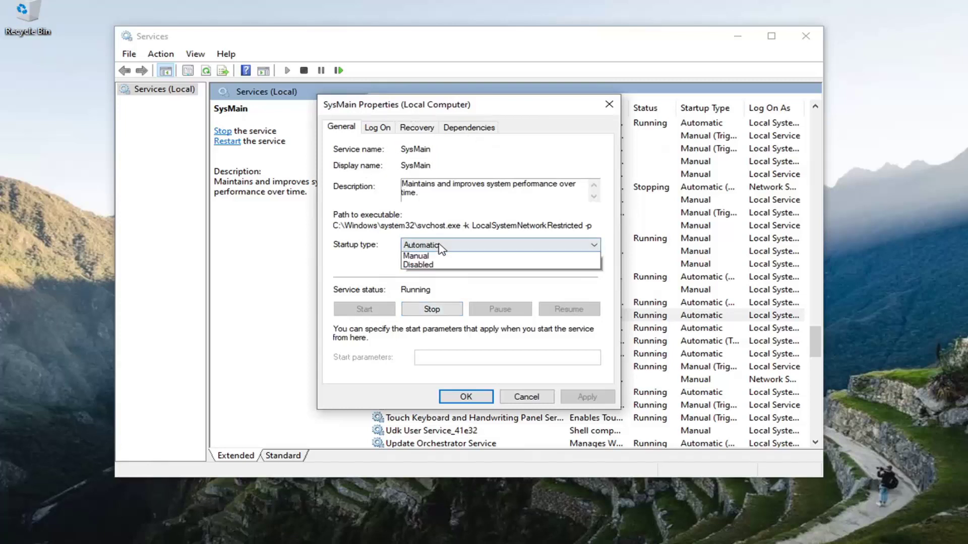
click(432, 283)
click(432, 309)
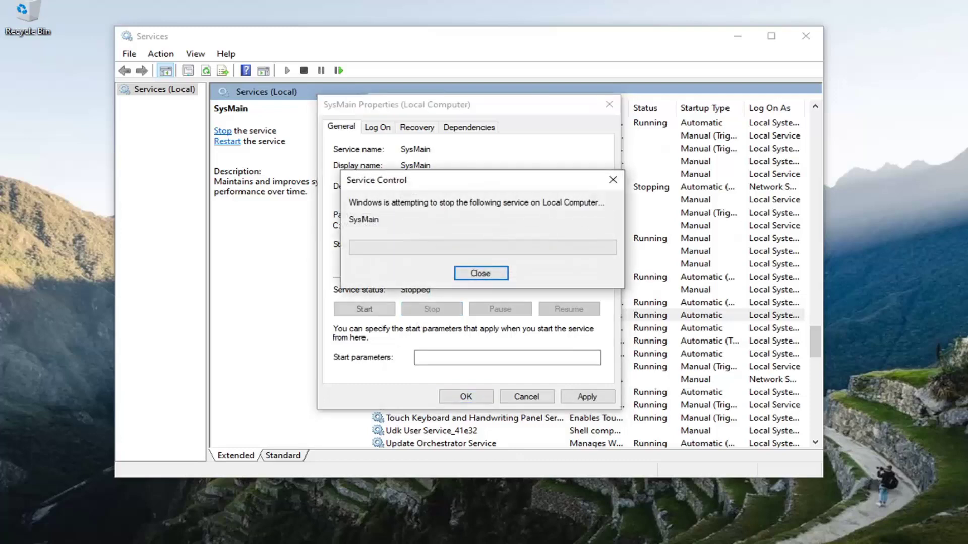
click(583, 397)
click(527, 397)
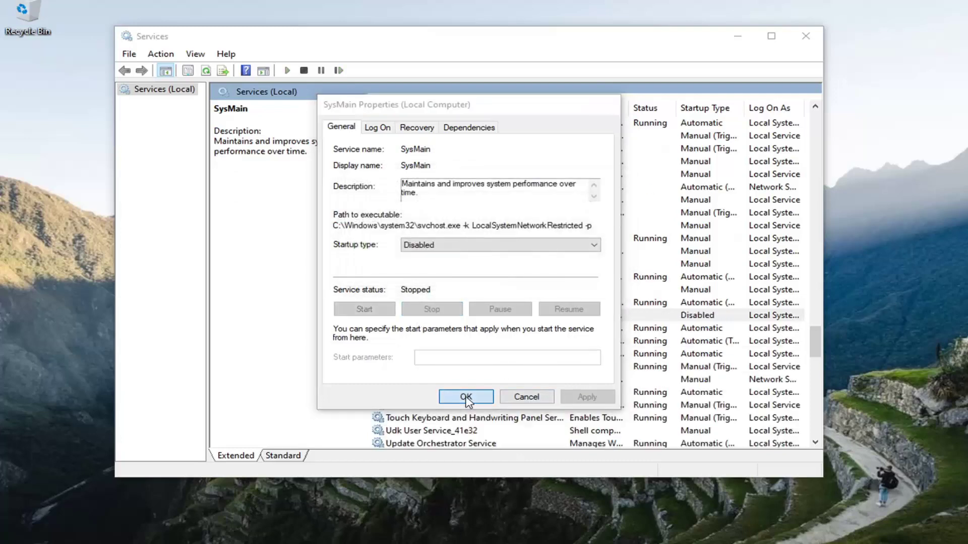
Set the Windows Update service's startup type to Automatic and apply
drag(817, 341, 816, 386)
scroll(463, 370, down, 6)
scroll(463, 371, down, 2)
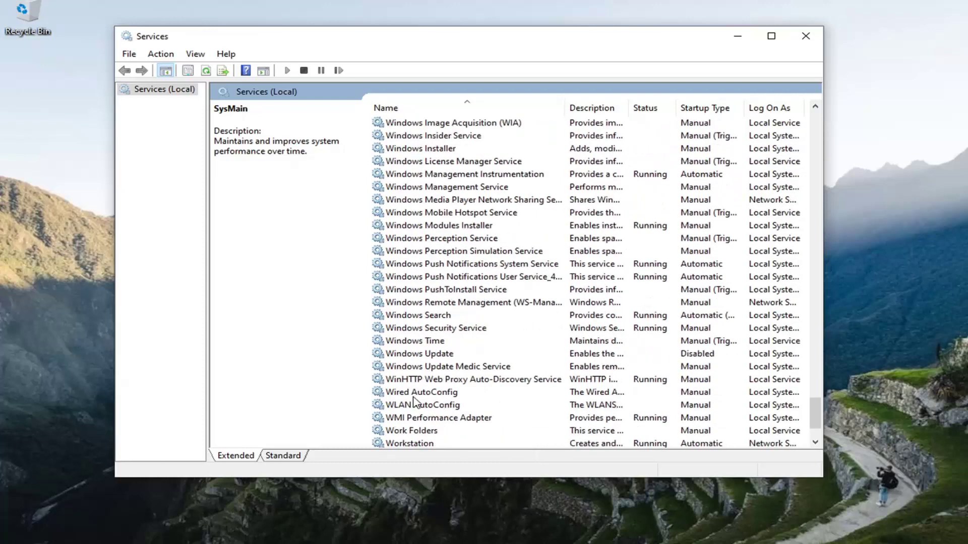
double_click(426, 353)
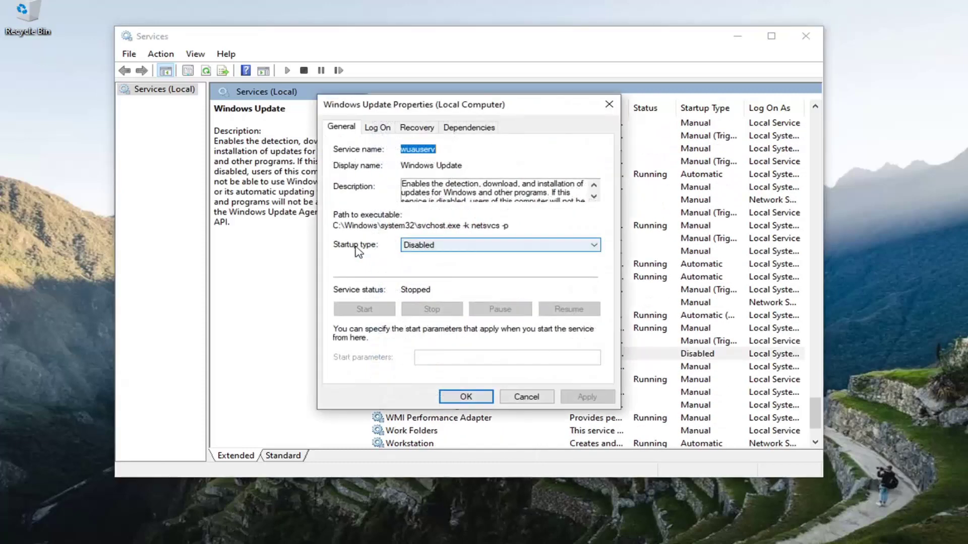
click(419, 246)
click(403, 266)
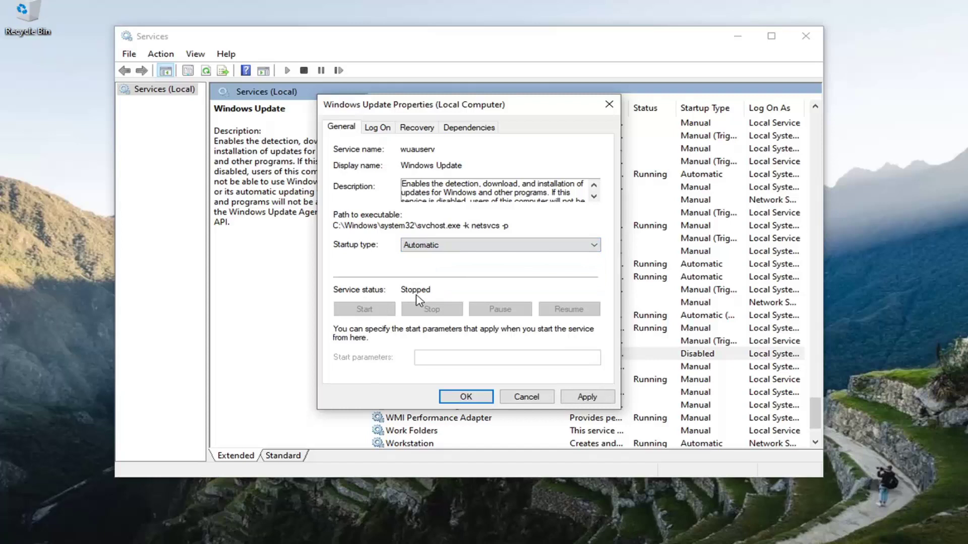
click(581, 396)
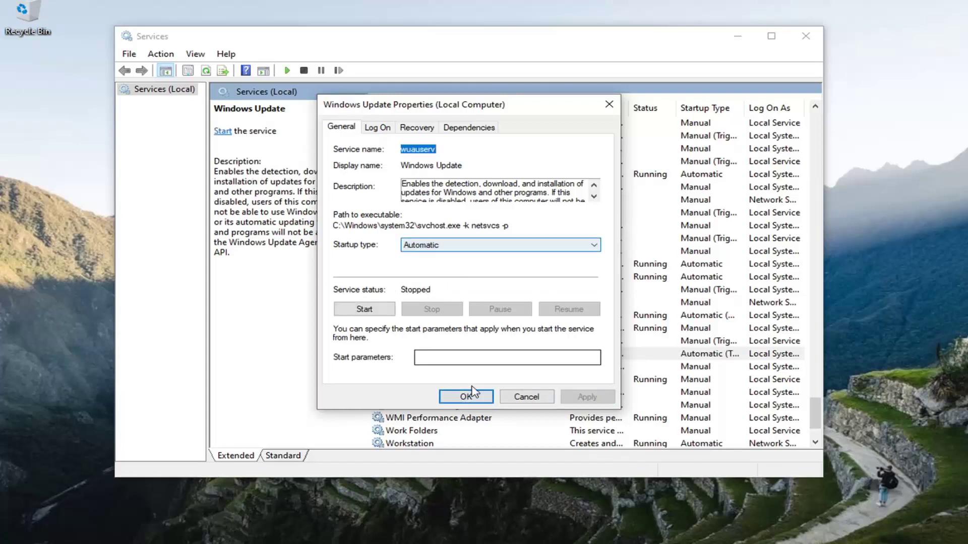
click(464, 398)
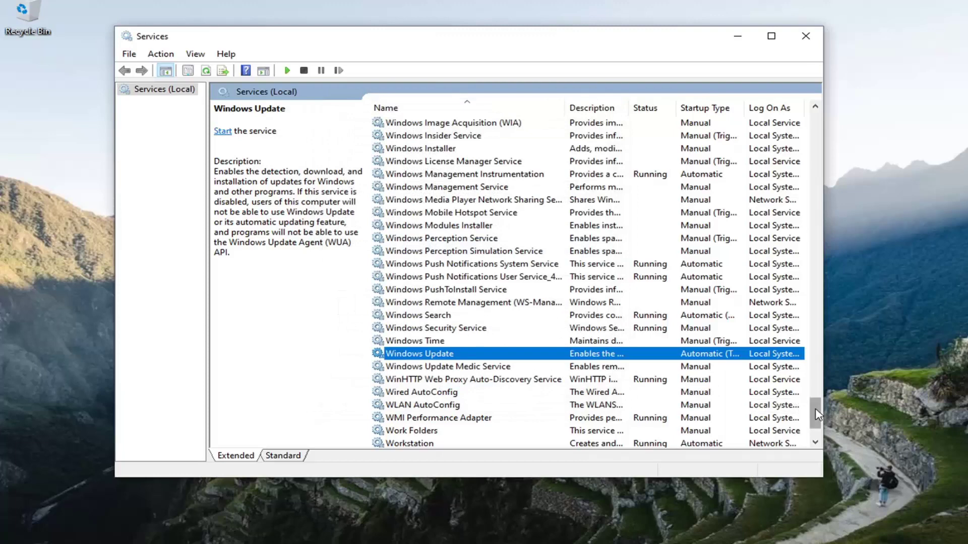
View the Background Tasks Infrastructure Service properties and close them unchanged
drag(815, 410, 803, 123)
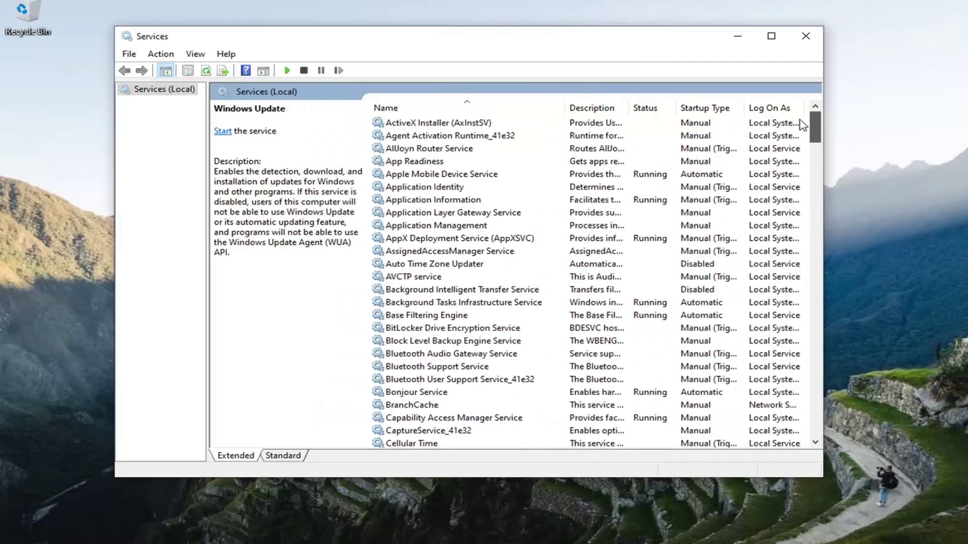
click(435, 303)
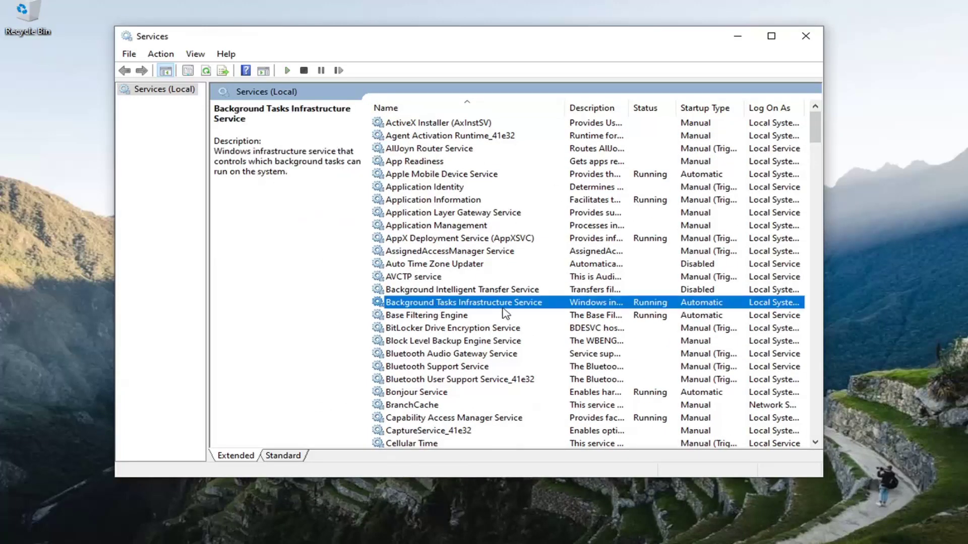
double_click(489, 307)
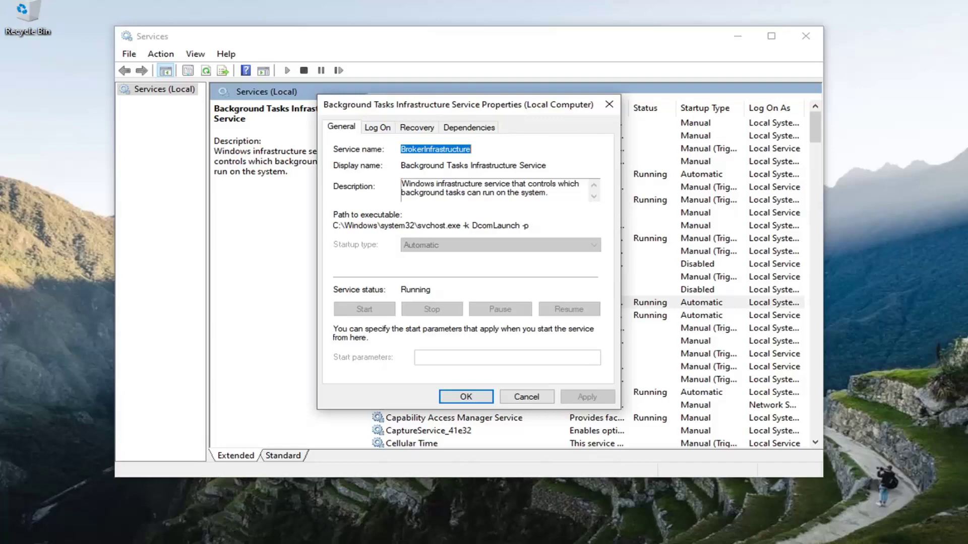
click(468, 396)
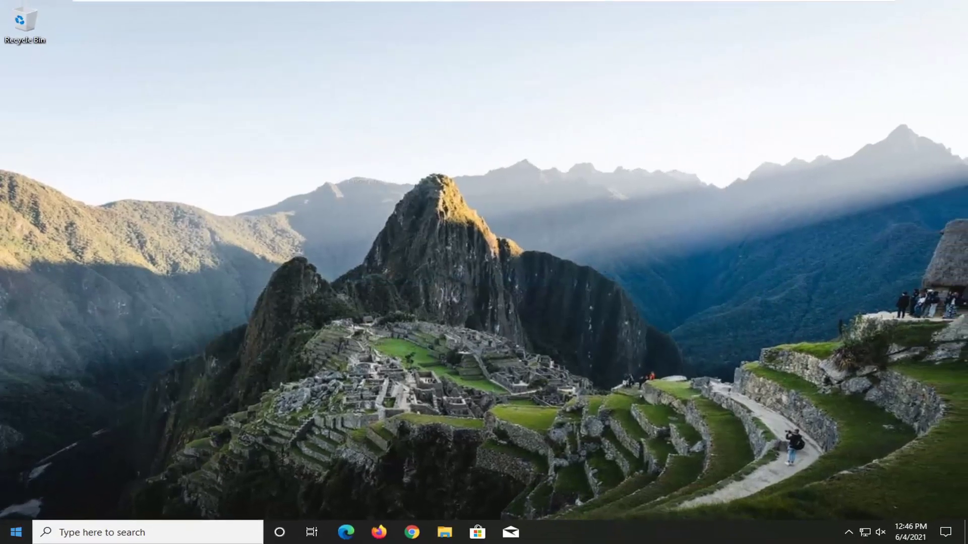
Restart the PC from the Start button's context menu and sign back in
right_click(15, 532)
mouse_move(189, 498)
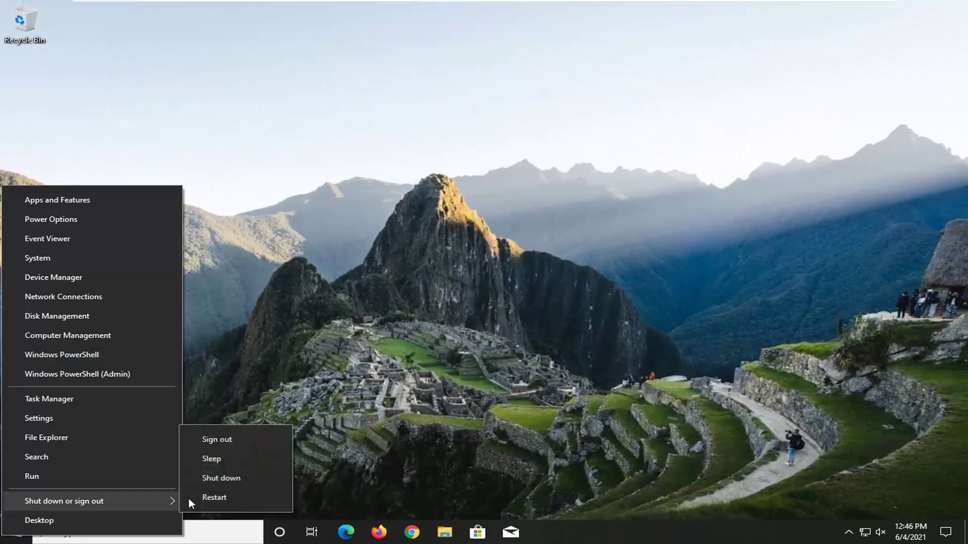
click(228, 496)
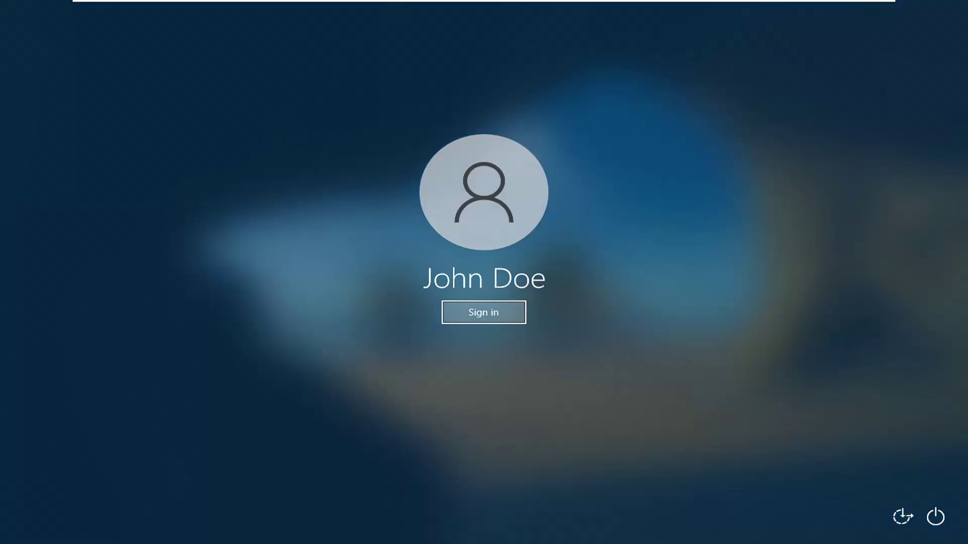
key(Return)
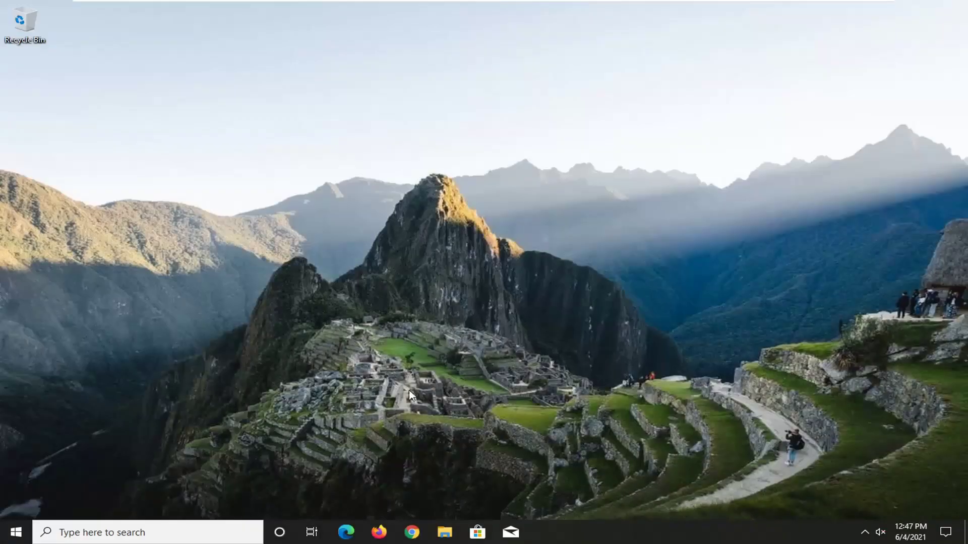
Find Troubleshoot settings via 'trou' and run the Windows Update troubleshooter from Additional troubleshooters
click(16, 533)
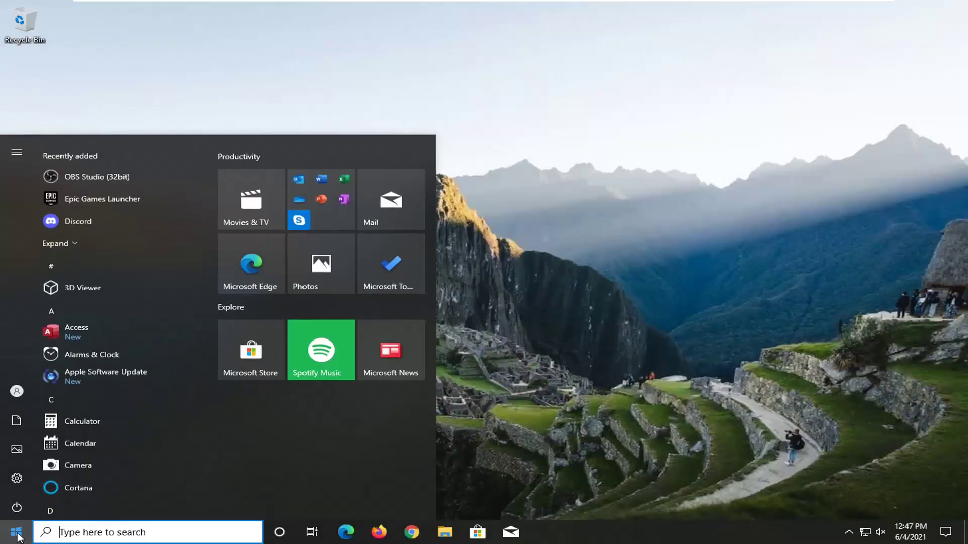
text(troubleshoot)
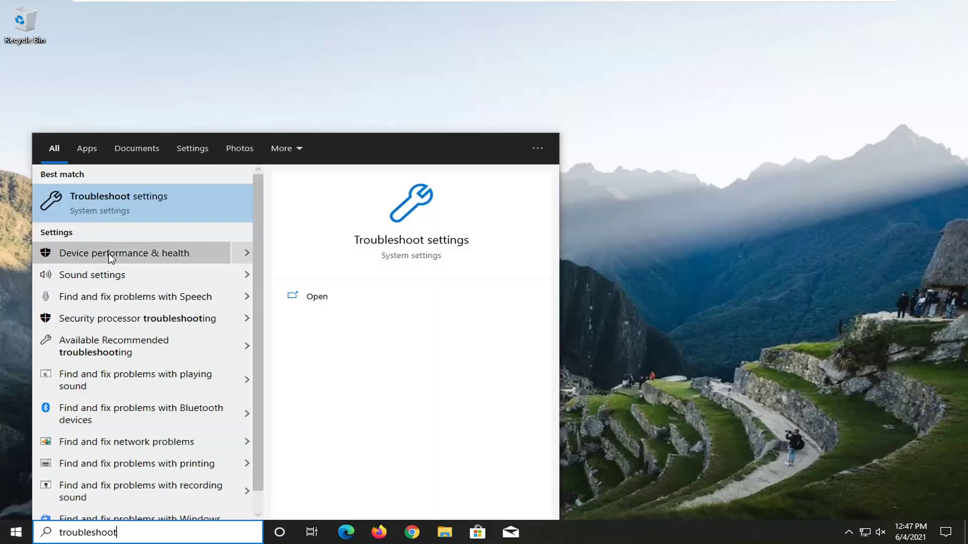
click(119, 213)
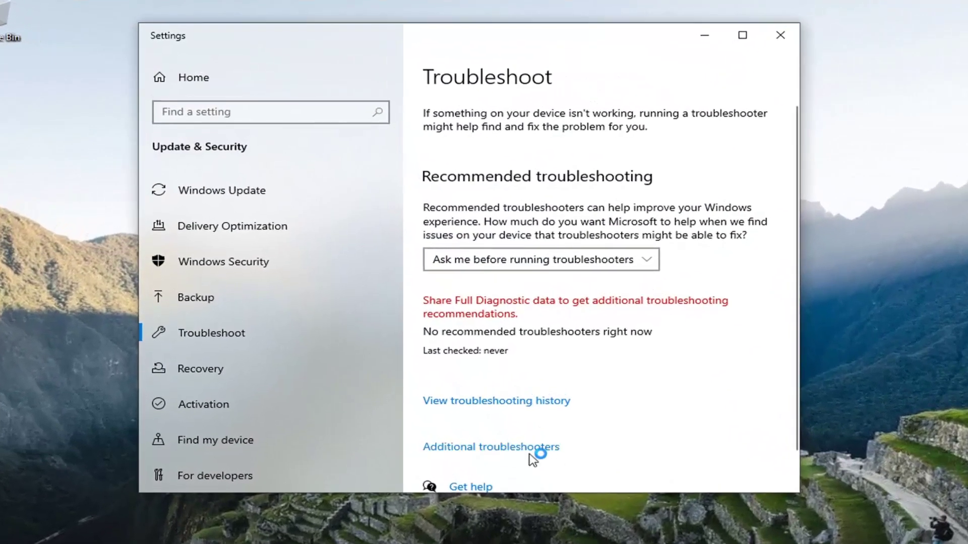
click(527, 450)
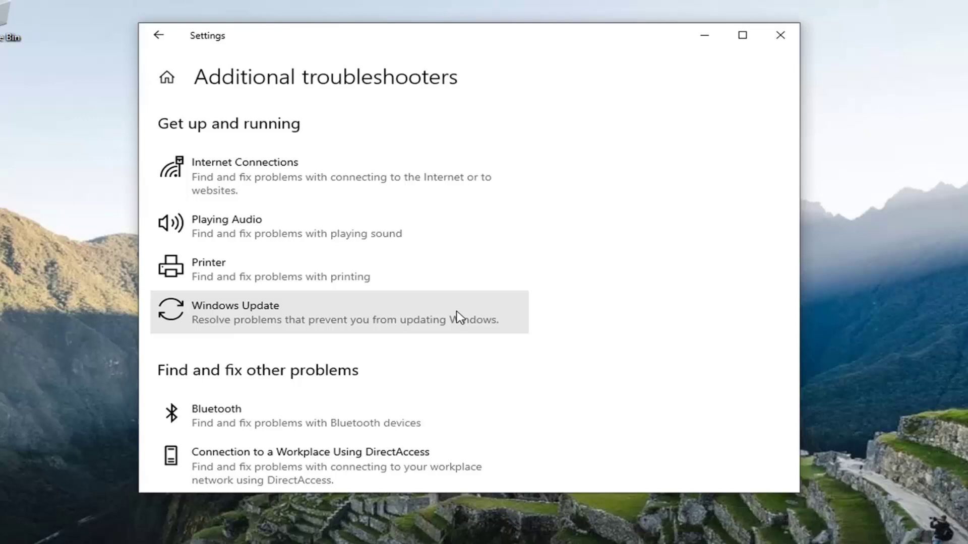
click(212, 330)
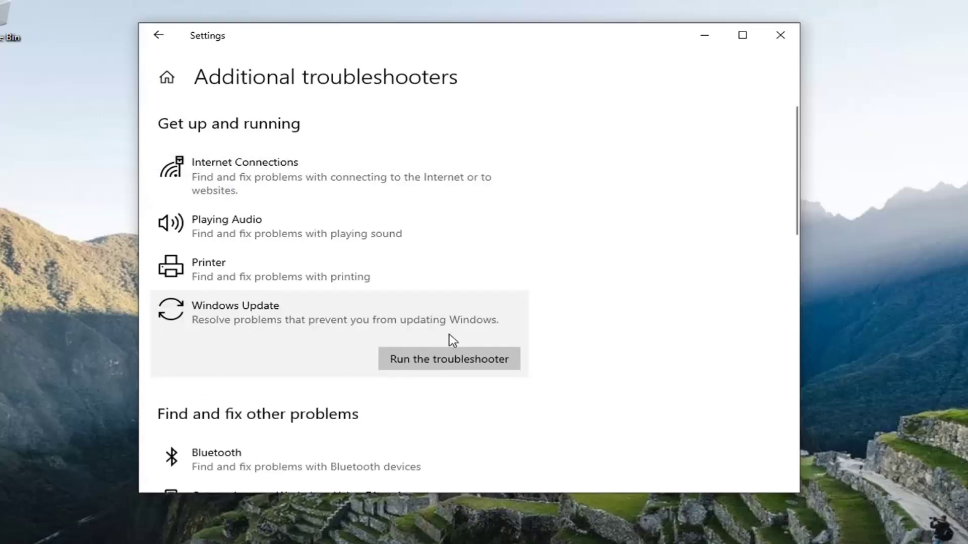
click(435, 370)
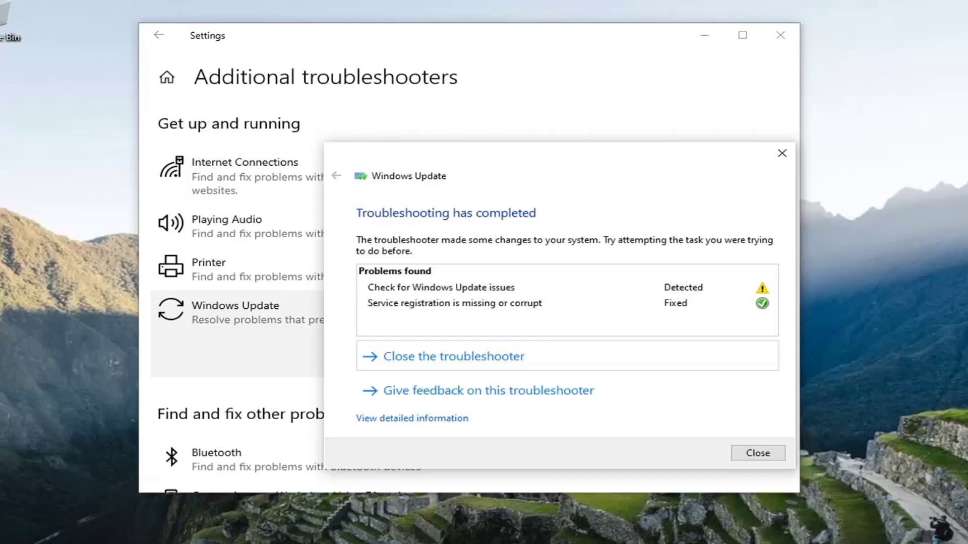
Close the finished Windows Update troubleshooter
click(757, 456)
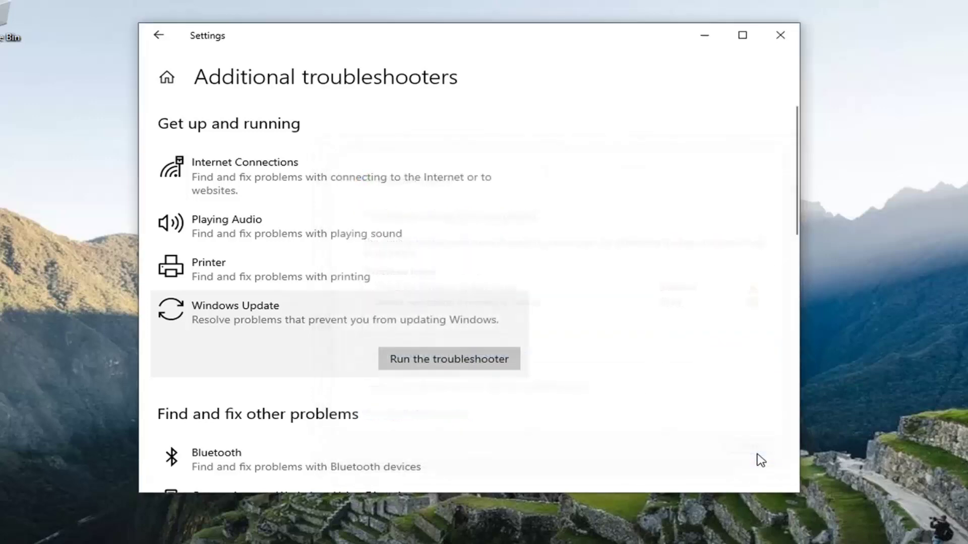